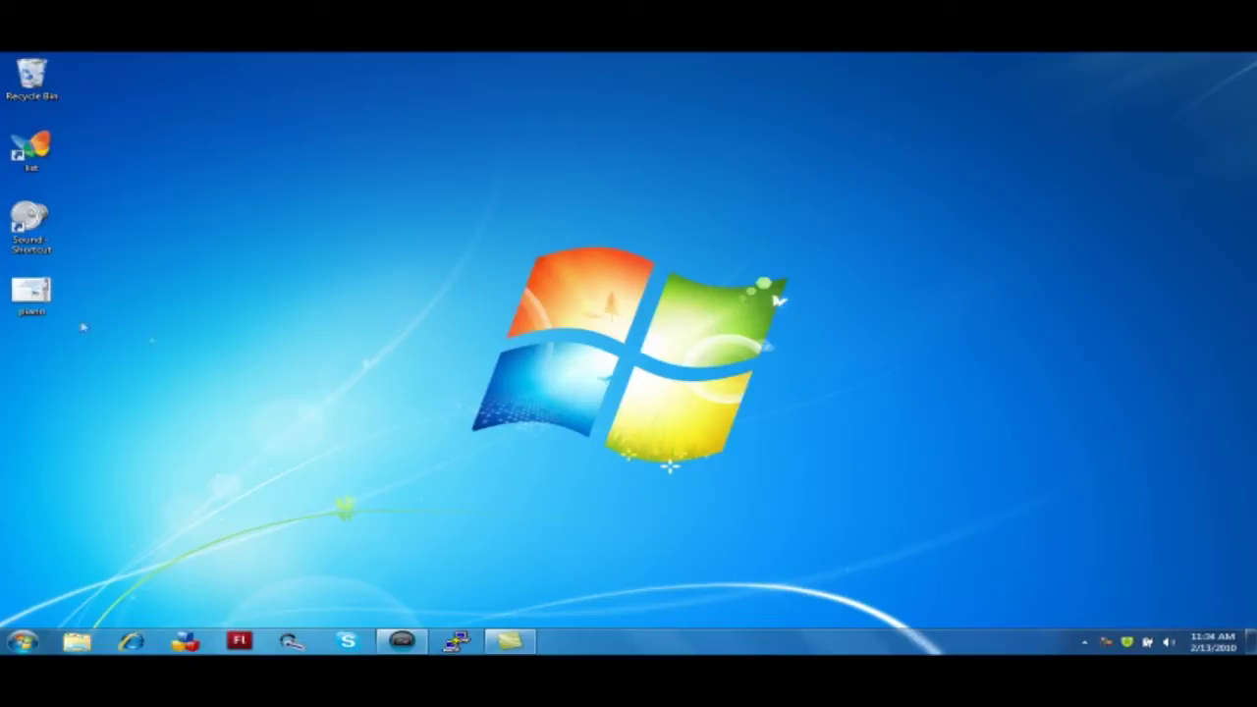
- Install the Piano Lessons from PlayPianoToday theme pack, then reapply the default Windows 7 Aero theme
double_click(28, 293)
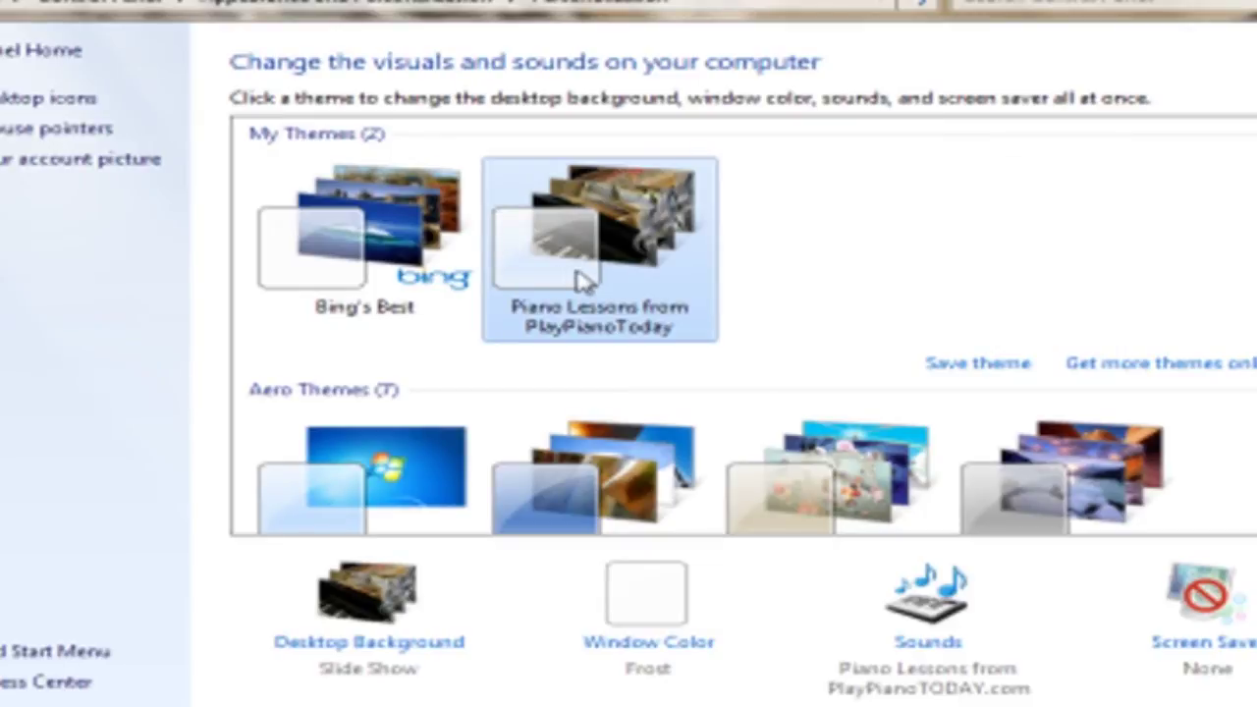
click(388, 472)
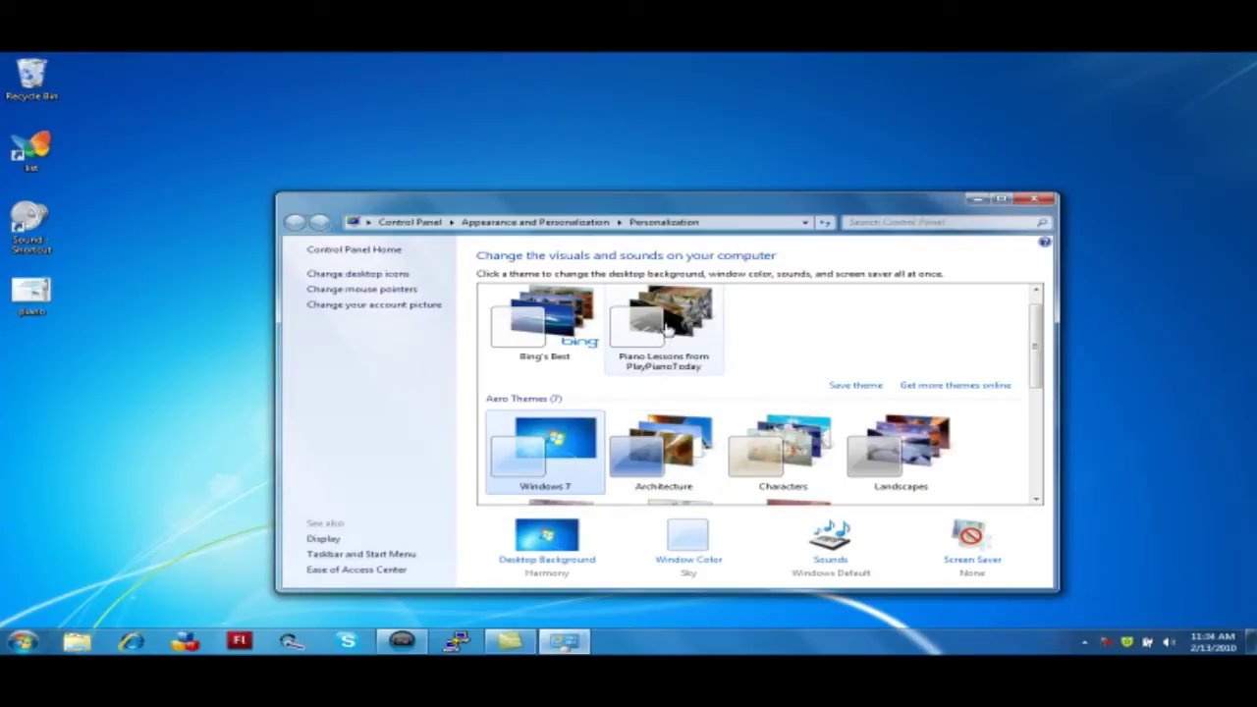
- Reapply the Piano Lessons from PlayPianoToday theme and close the Personalization window
click(668, 324)
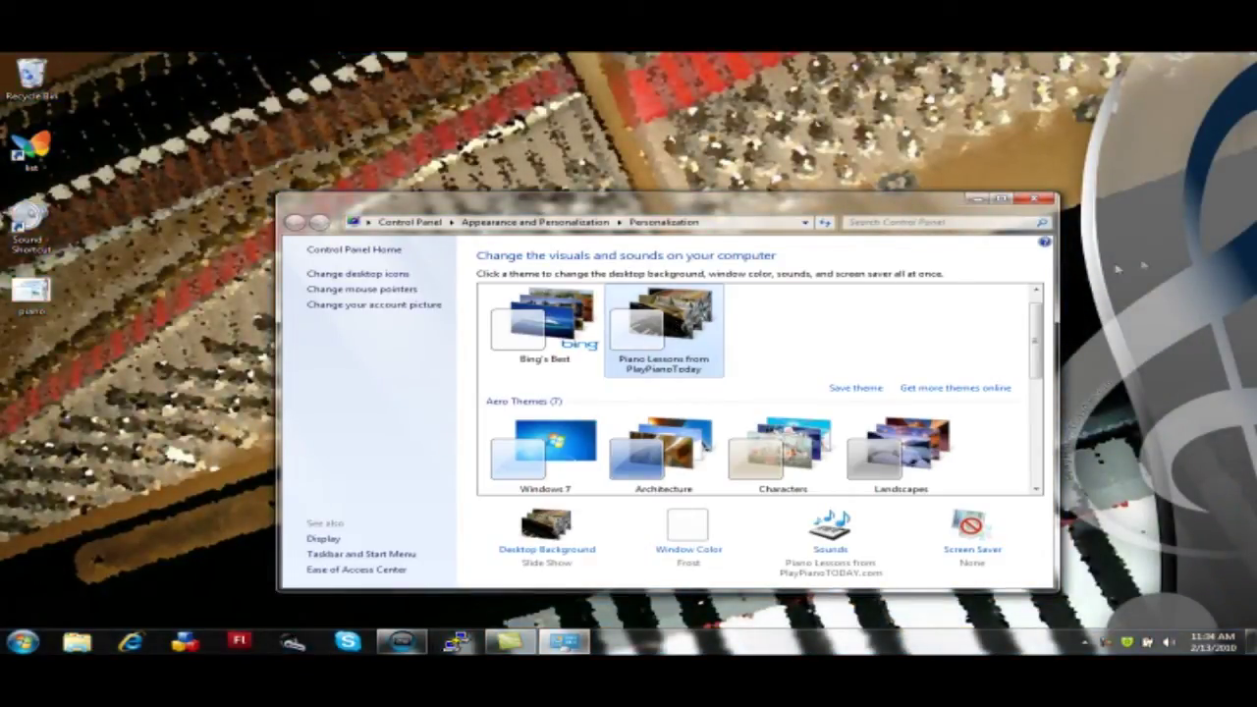
click(1036, 200)
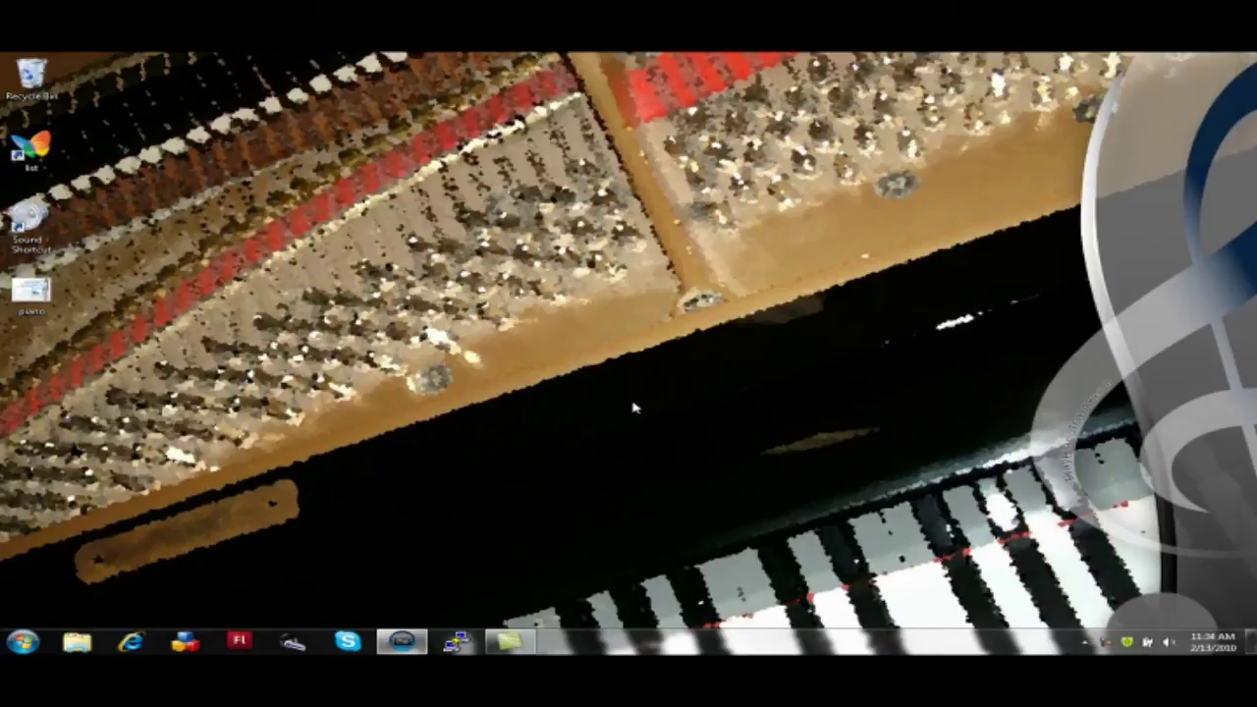
right_click(602, 343)
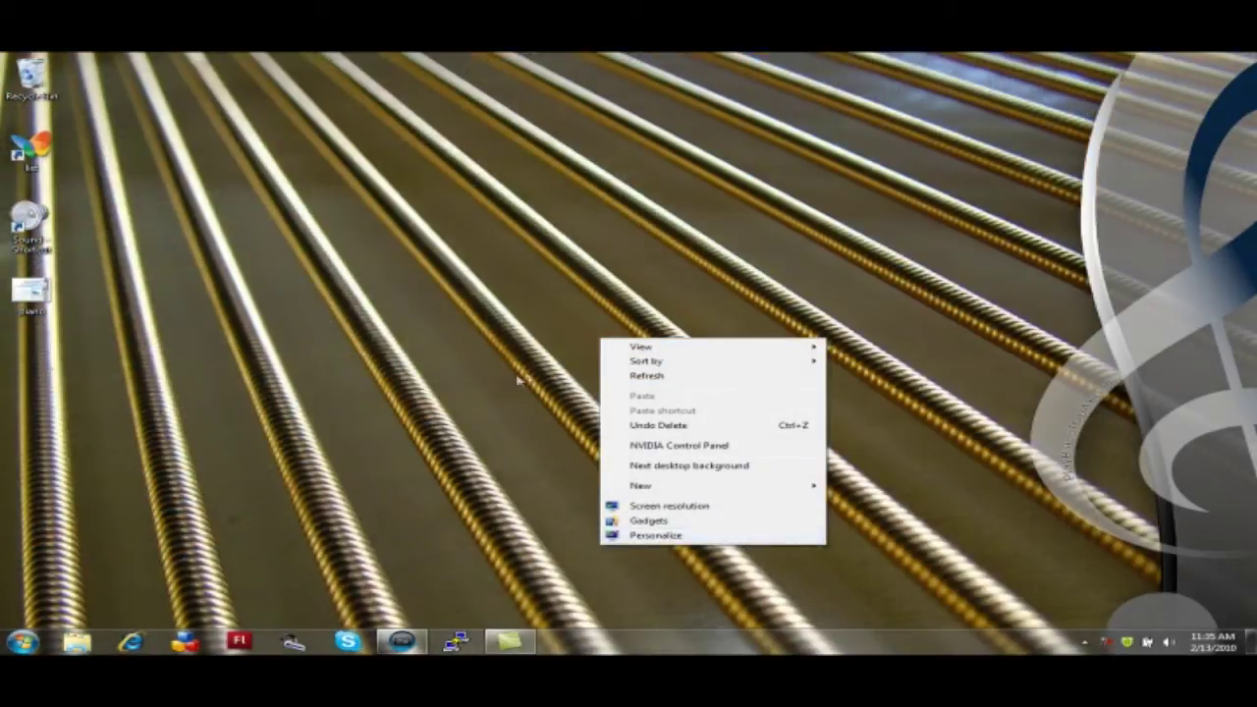
- Dismiss the desktop shortcut menu as the slide show advances to the gold piano-strings wallpaper
click(566, 356)
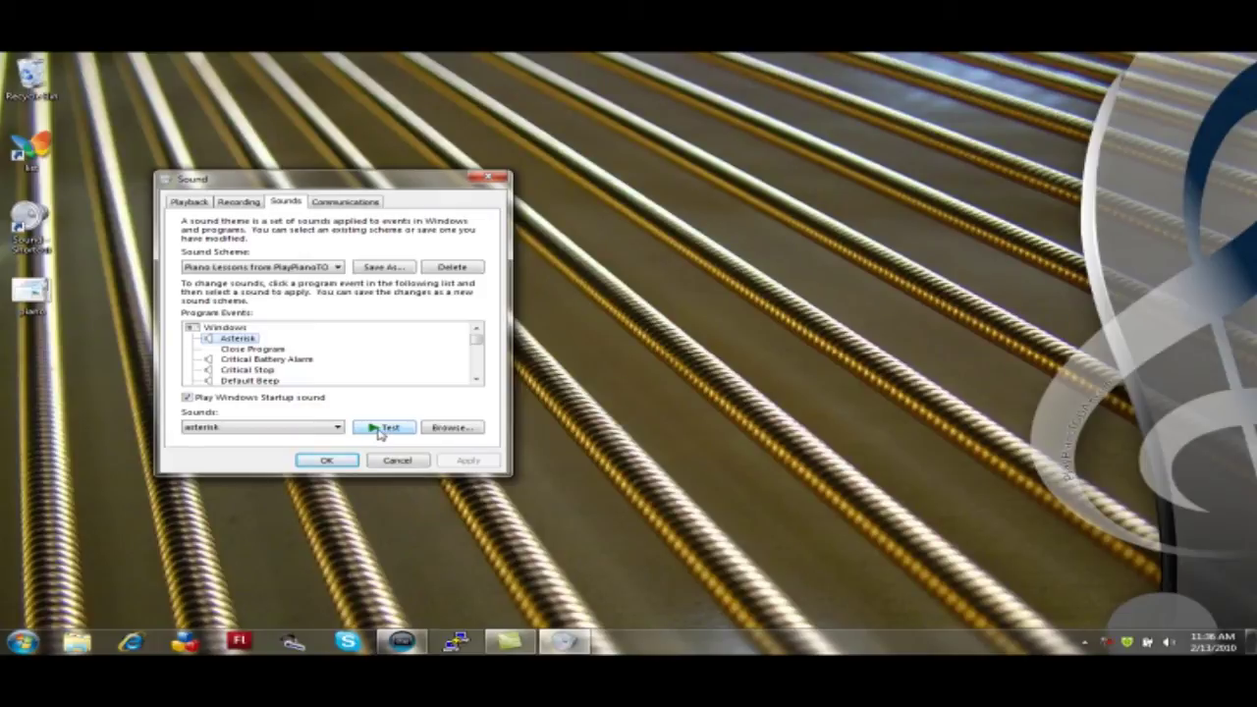
- Preview the piano scheme's Asterisk and Critical Battery Alarm sounds
click(380, 429)
key(Down)
key(Down)
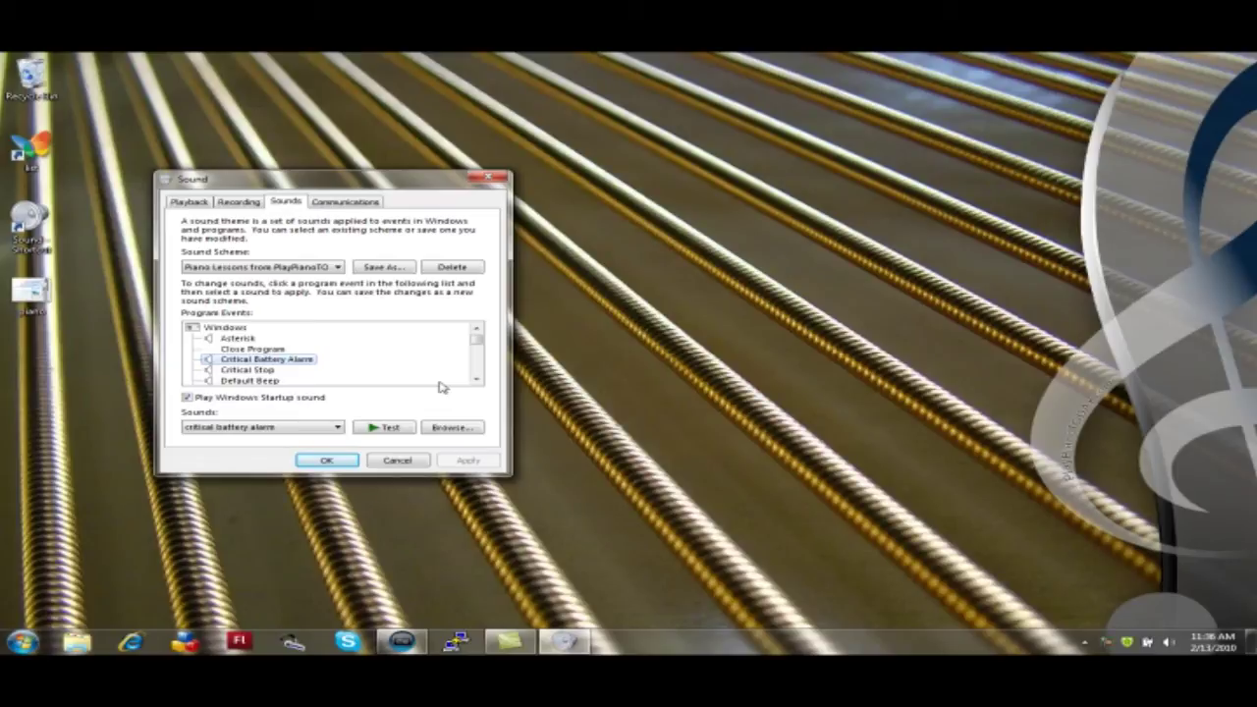
click(379, 429)
- Scroll the Program Events list and test the Exclamation and Exit Windows piano sounds
click(477, 380)
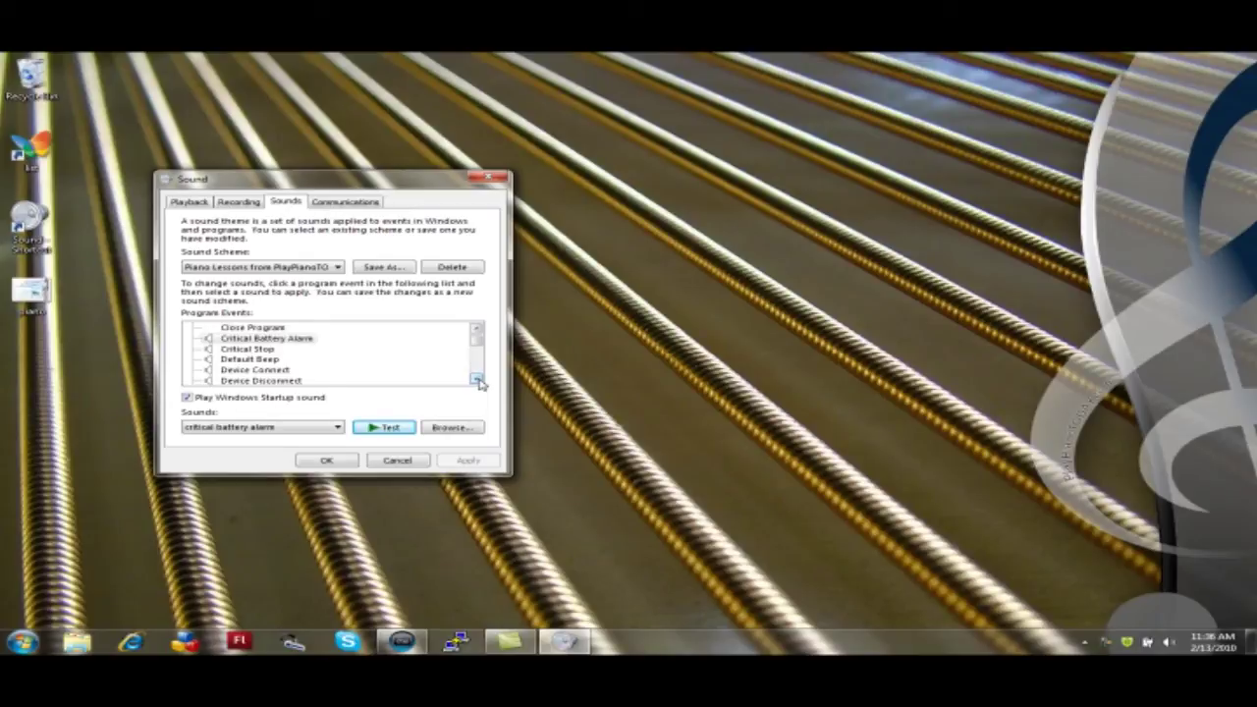
click(477, 380)
click(477, 381)
click(477, 380)
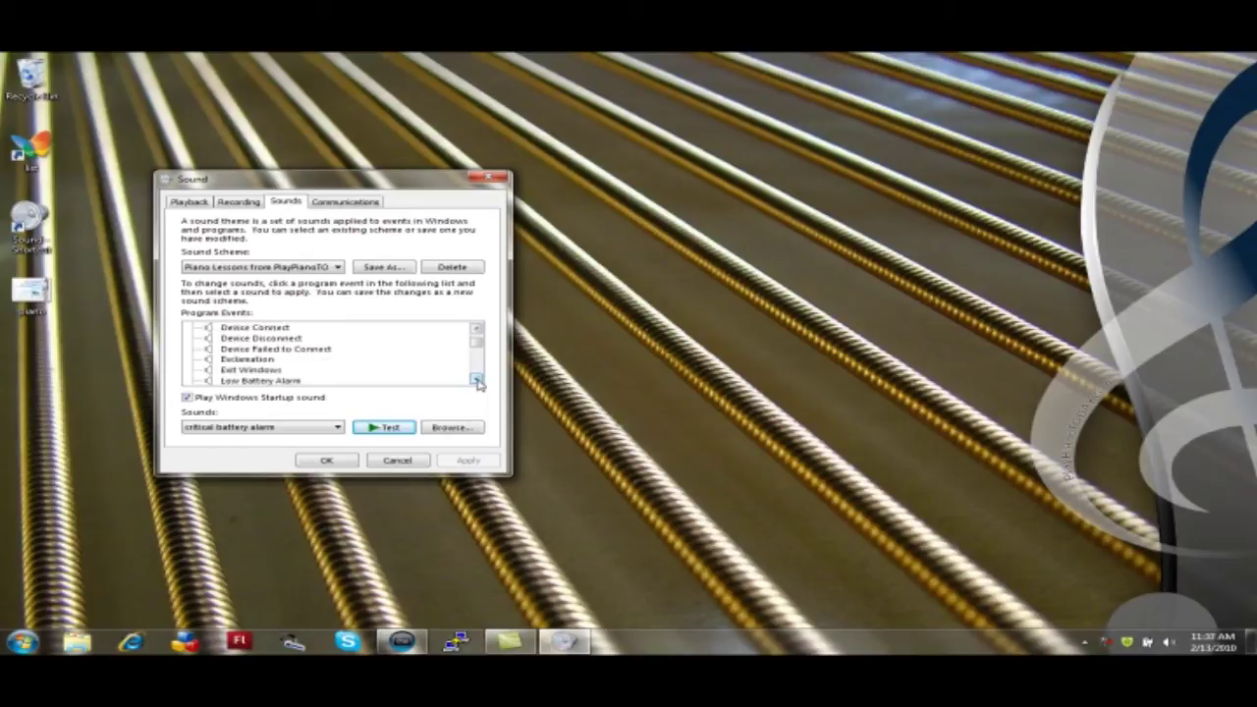
click(251, 361)
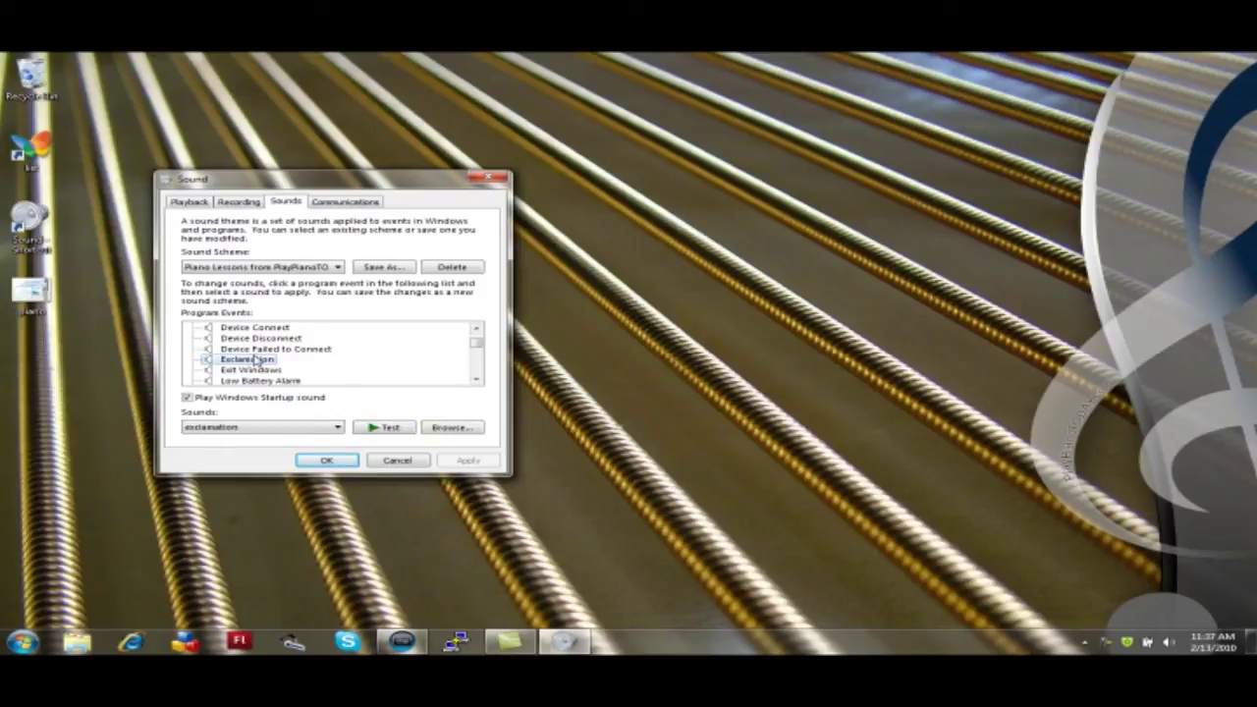
click(382, 429)
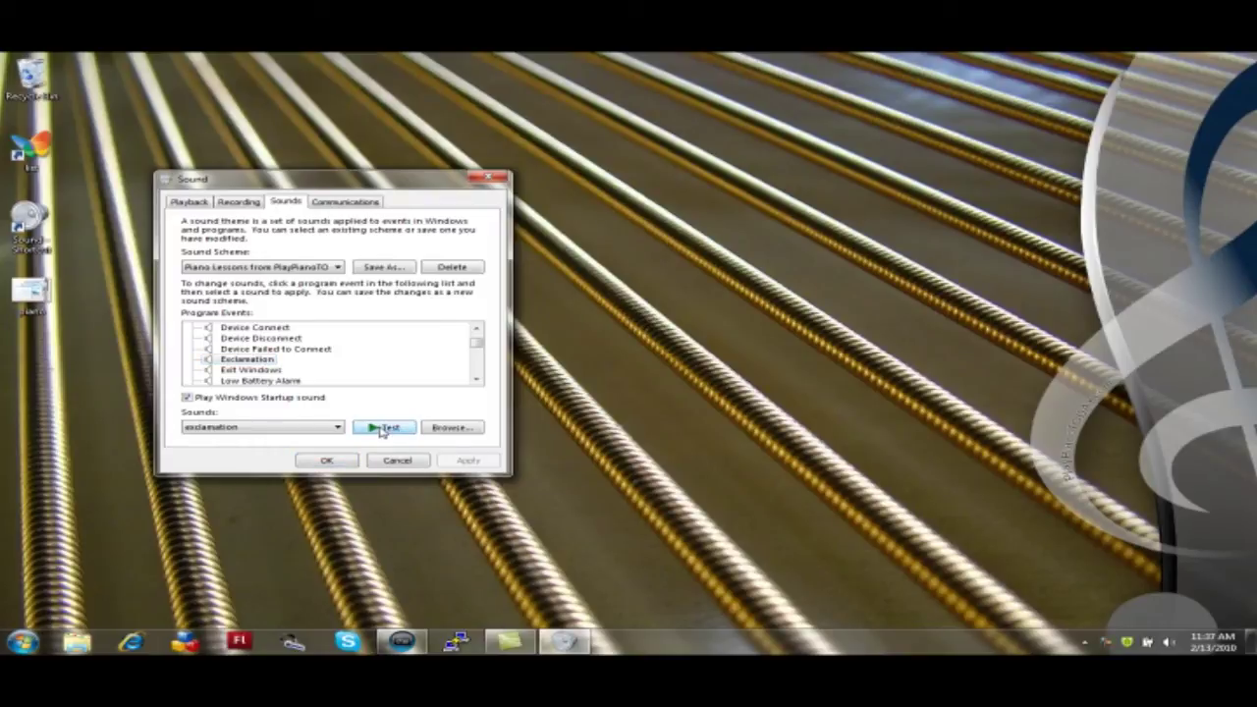
click(250, 370)
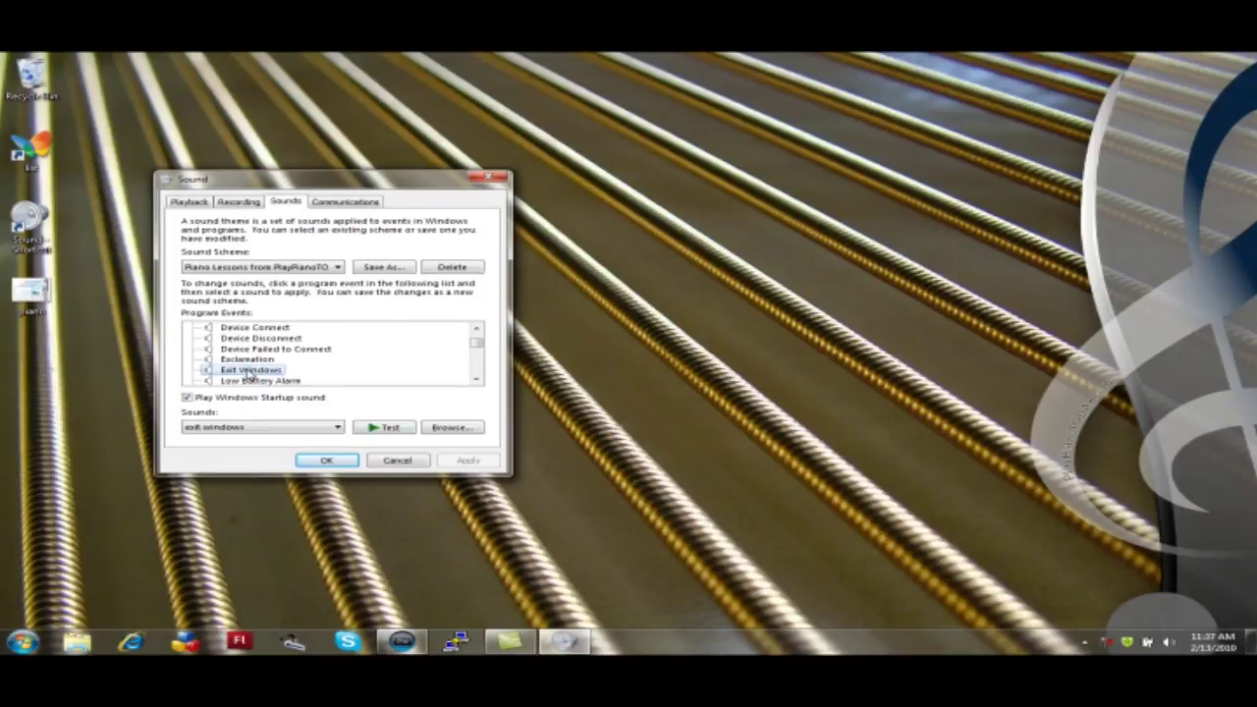
click(386, 429)
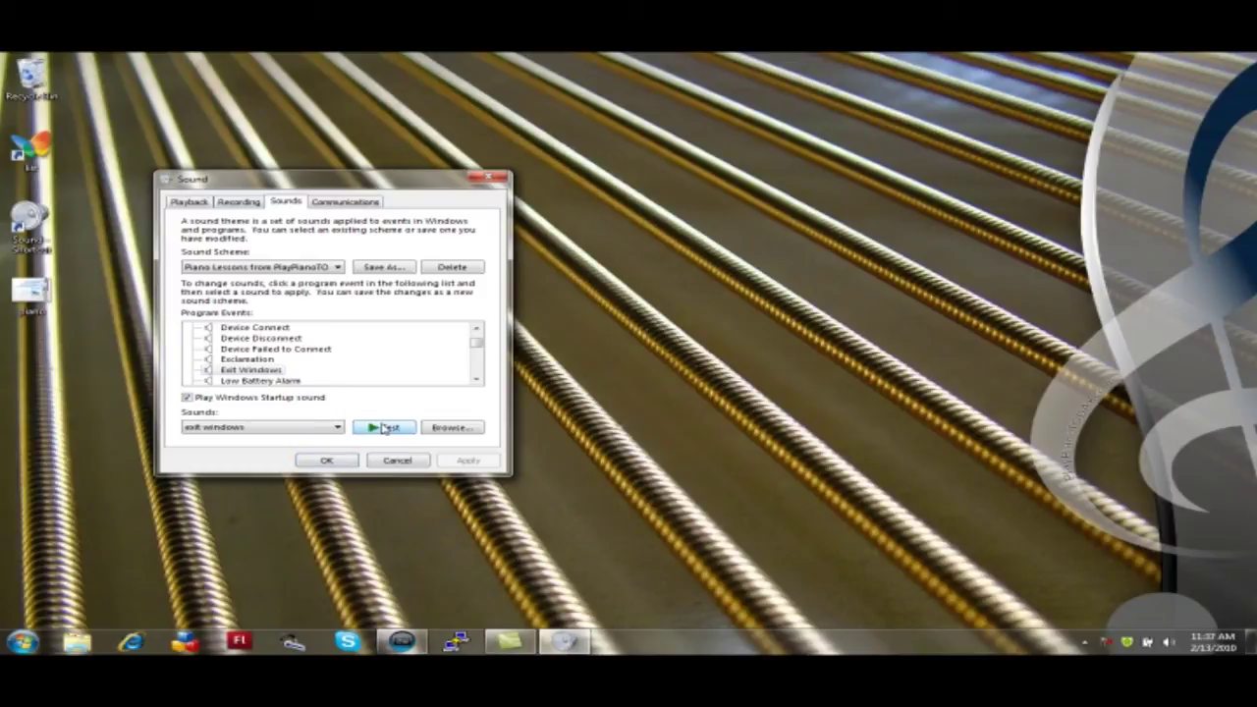
click(475, 380)
click(475, 380)
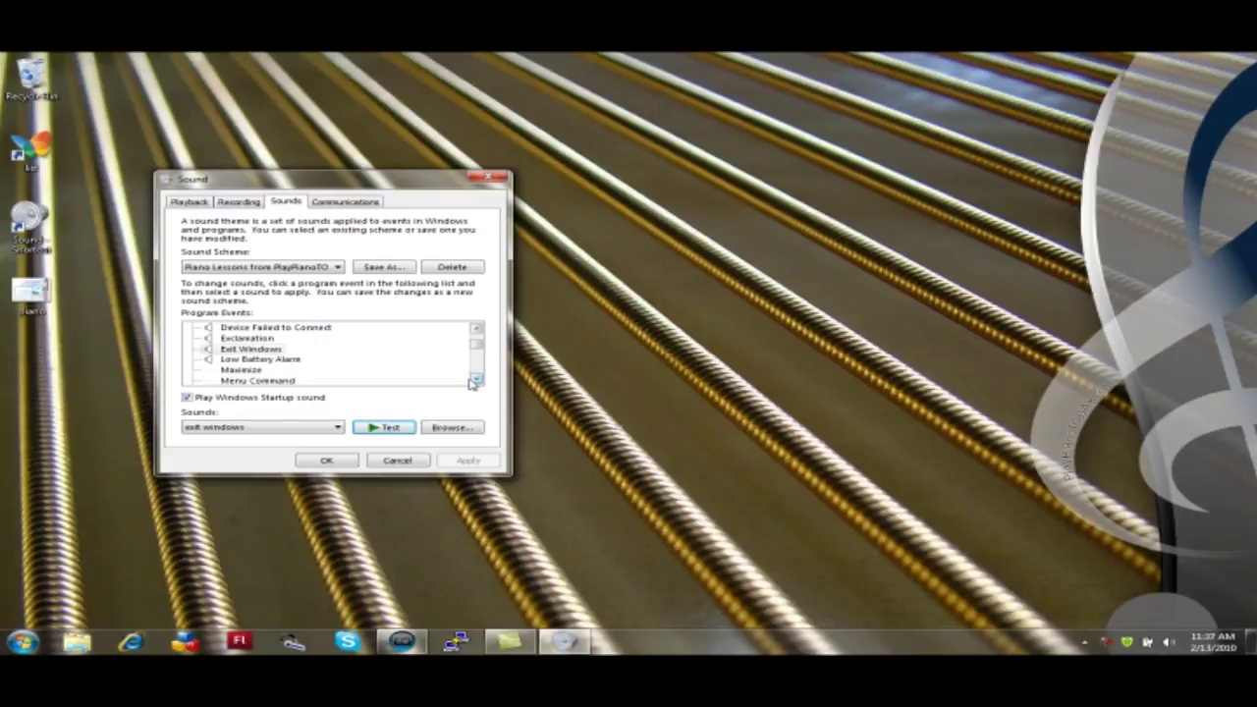
- Scroll down and preview the New Mail Notification piano sound
scroll(266, 349, down, 1)
scroll(270, 349, down, 1)
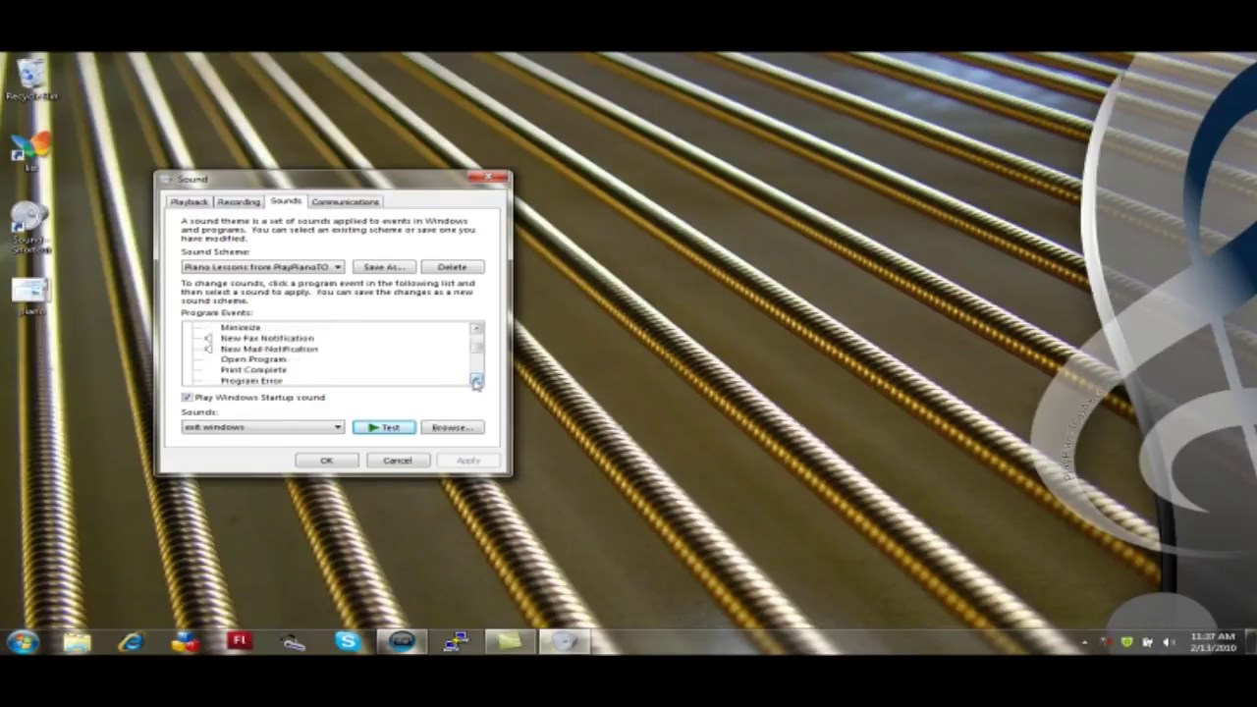
click(263, 351)
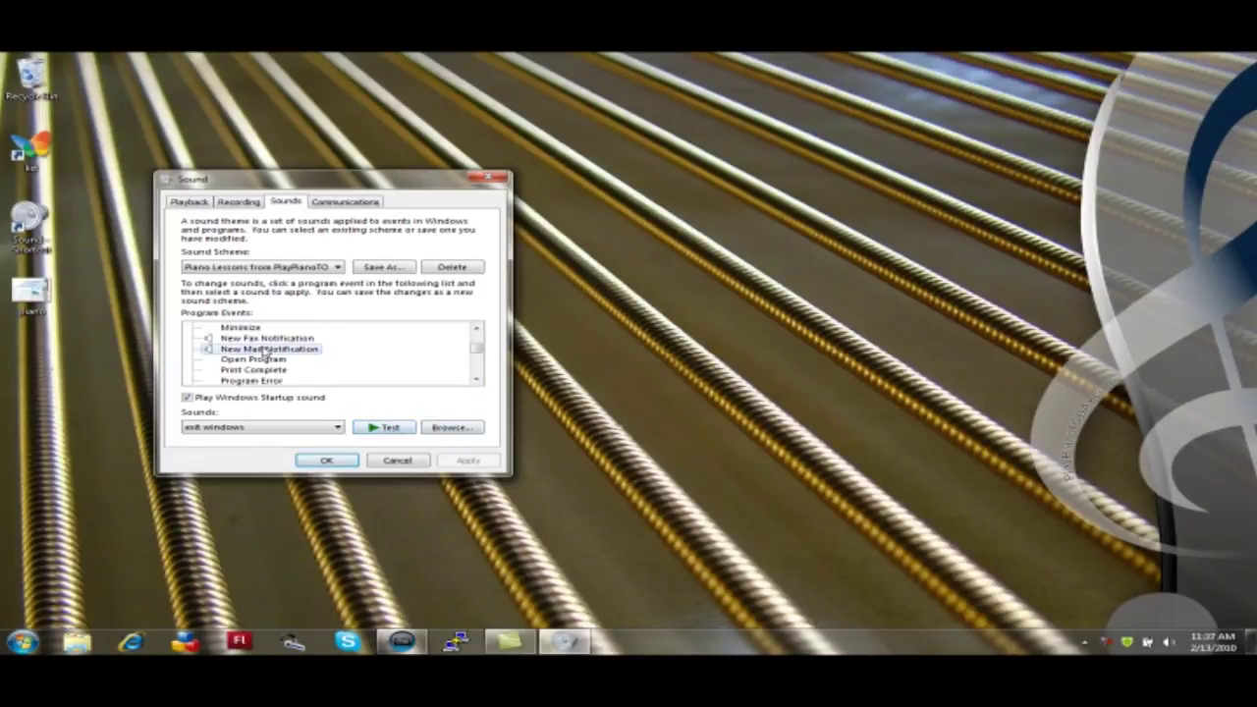
click(381, 430)
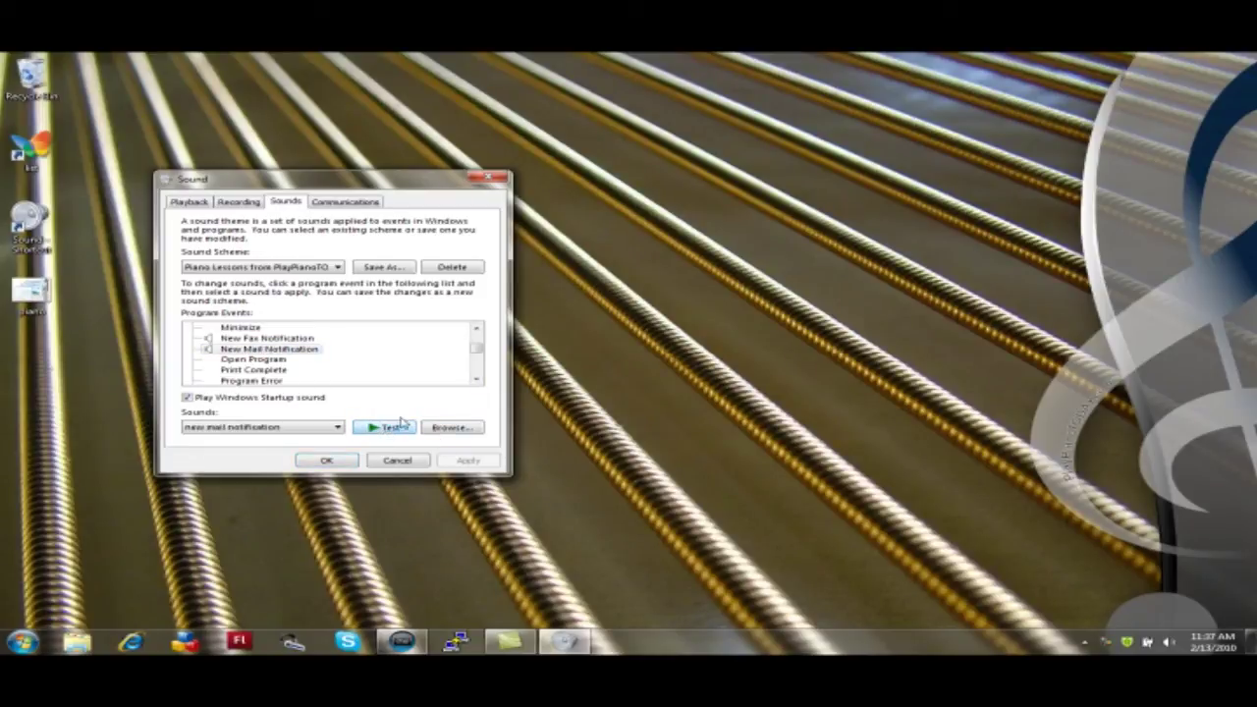
- Preview the Windows Logoff and Windows Logon piano sounds
click(475, 379)
click(475, 379)
click(475, 379)
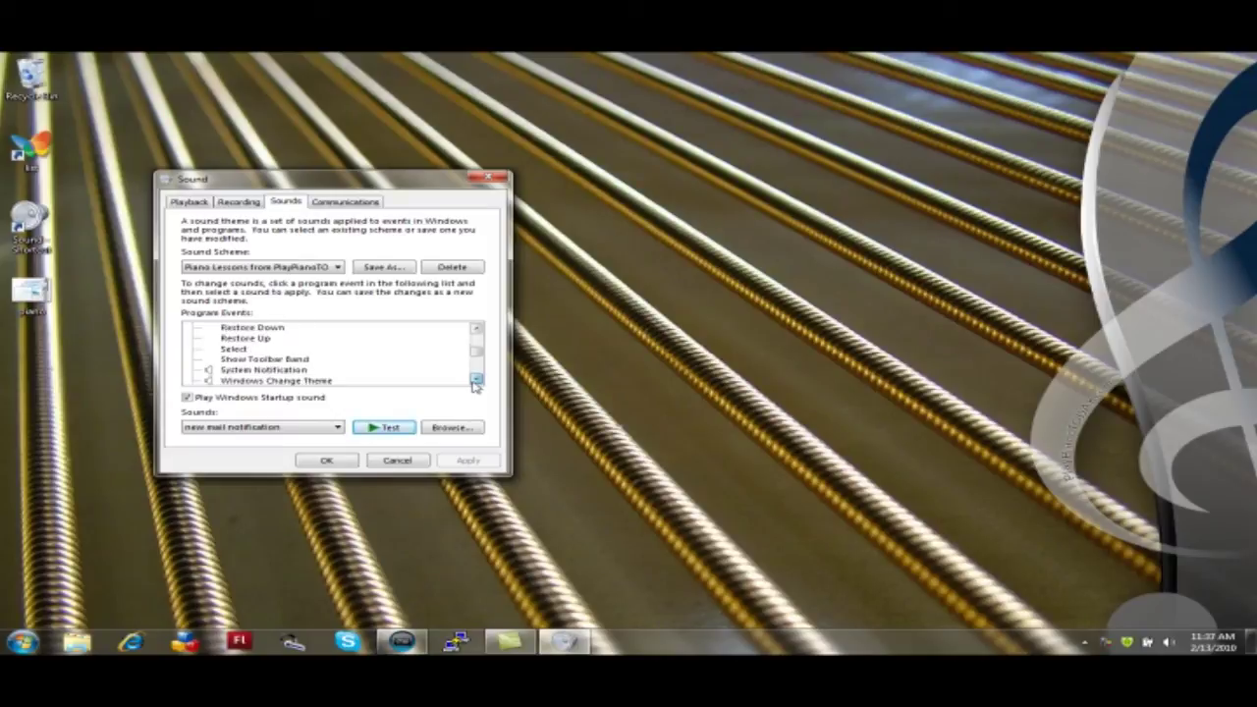
click(475, 380)
click(476, 379)
click(475, 379)
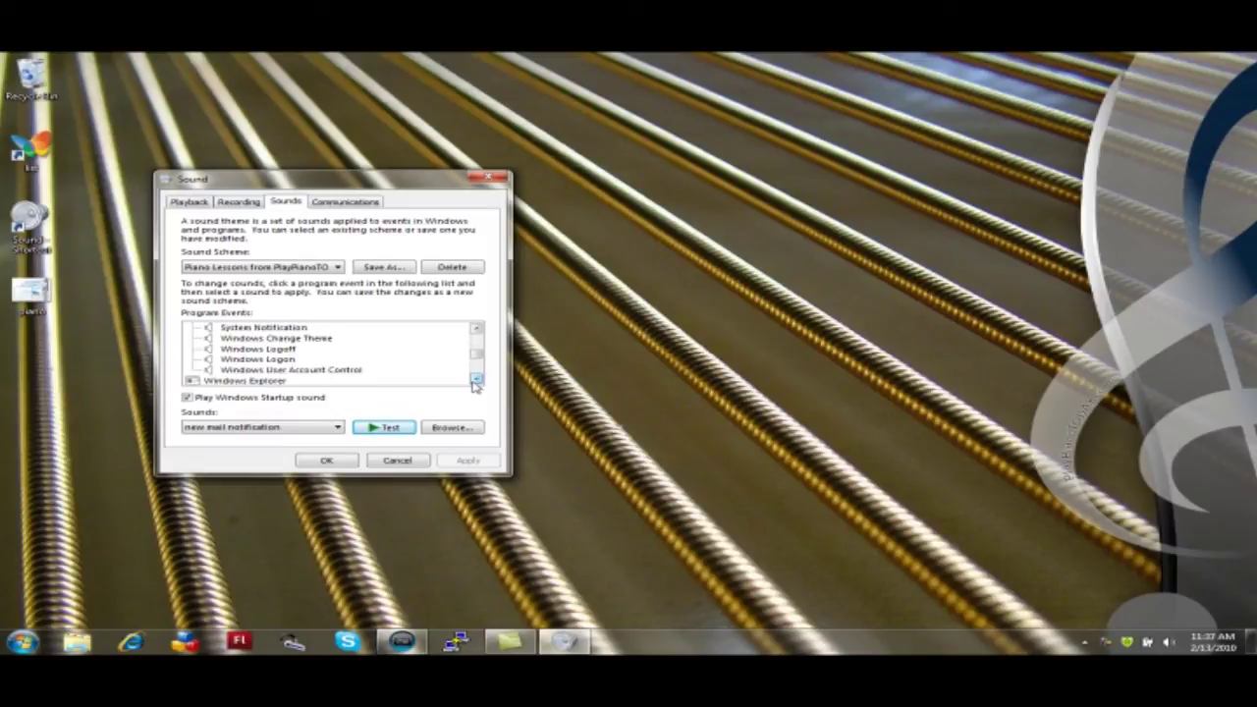
click(270, 350)
click(383, 432)
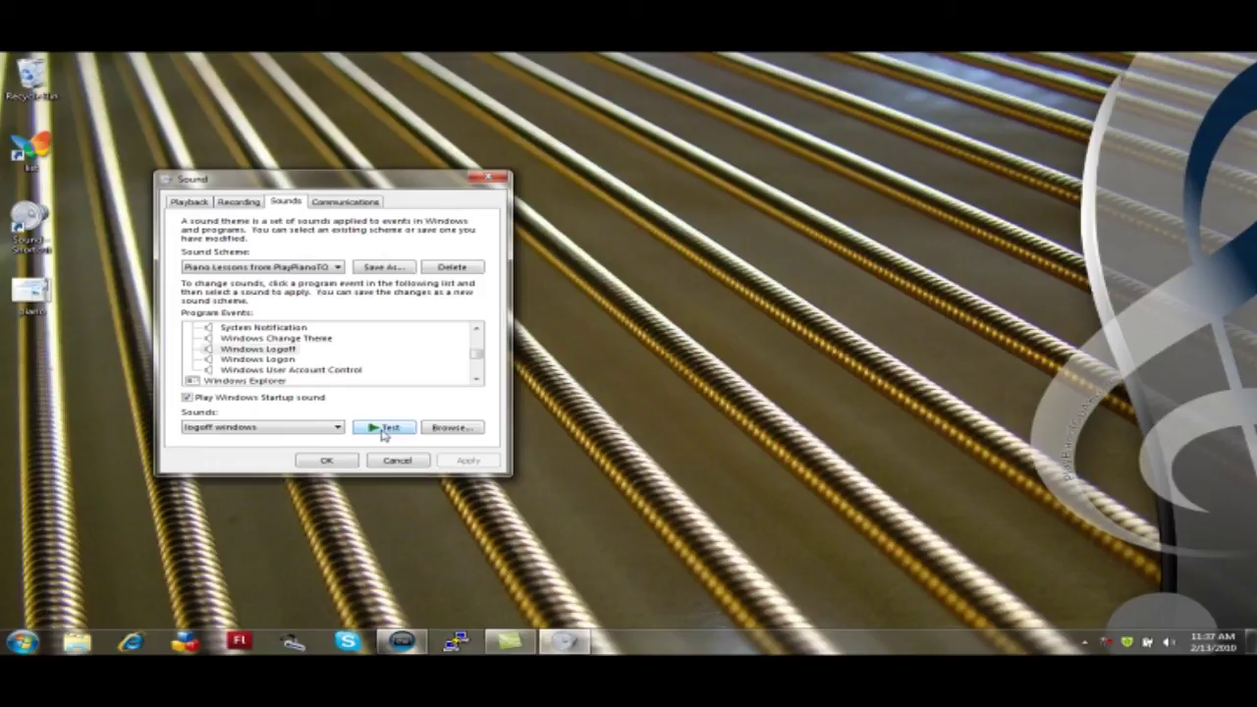
click(267, 360)
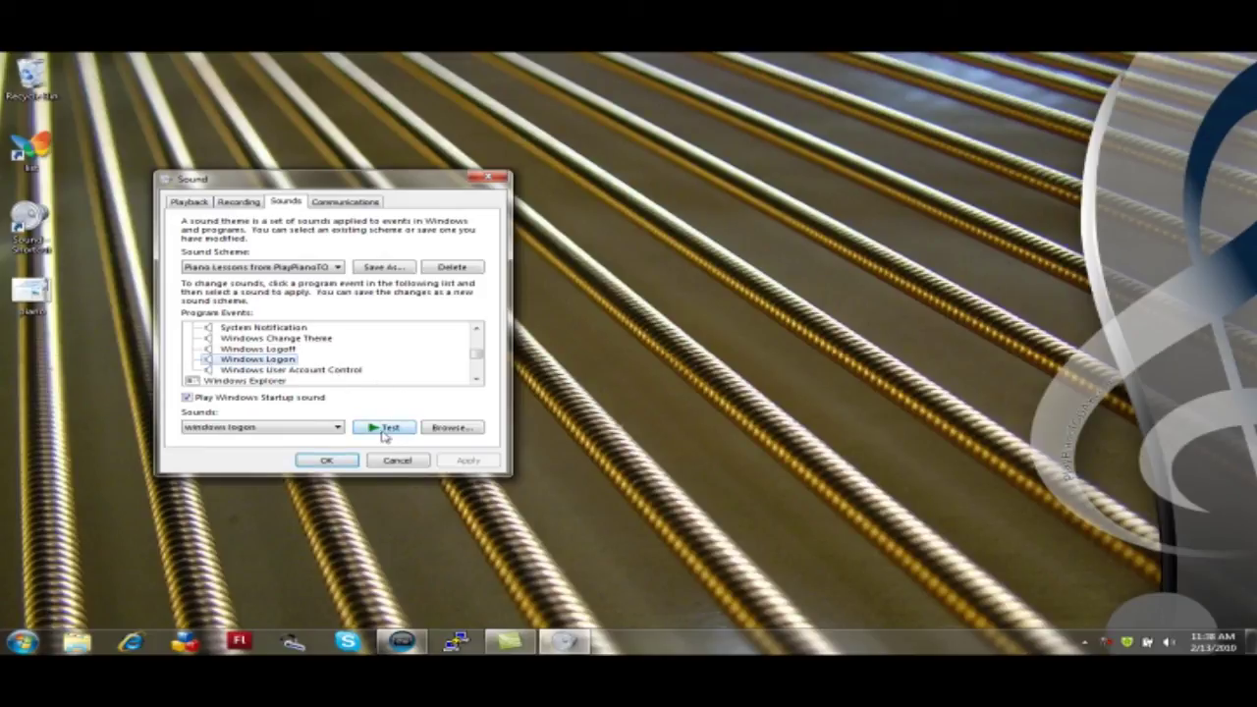
click(383, 433)
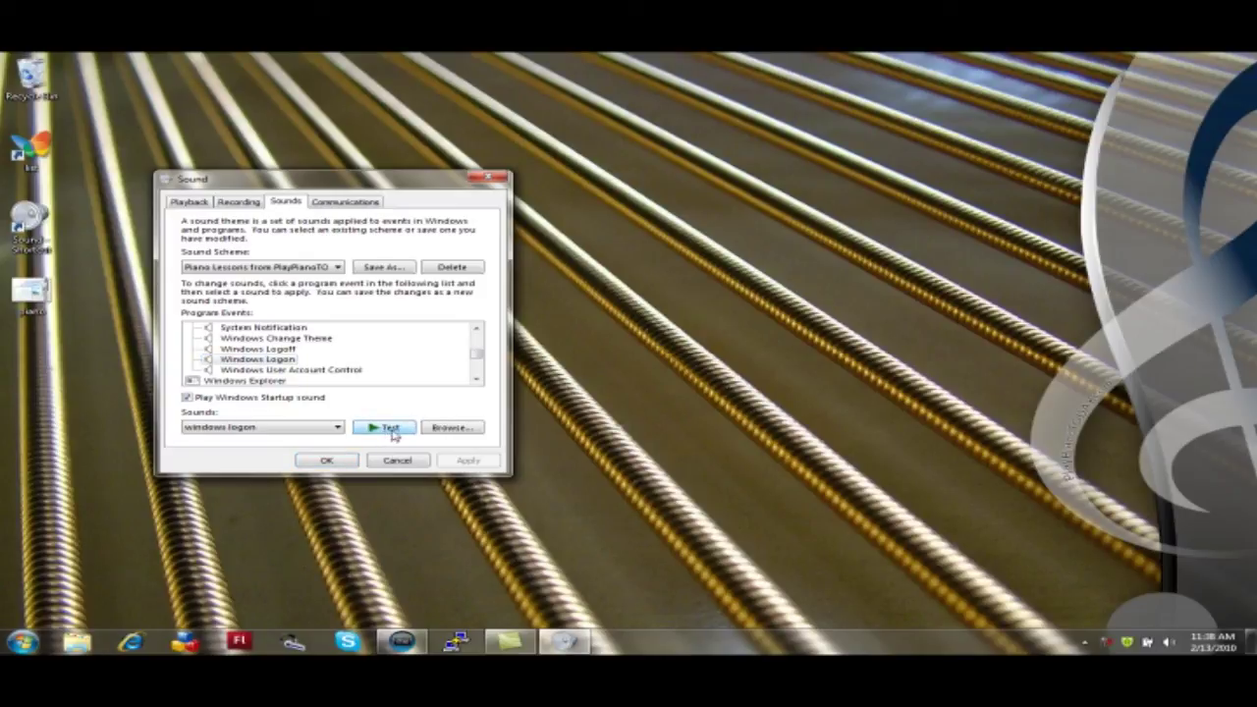
- Confirm the Sound dialog with OK, keeping the piano sound scheme
click(334, 461)
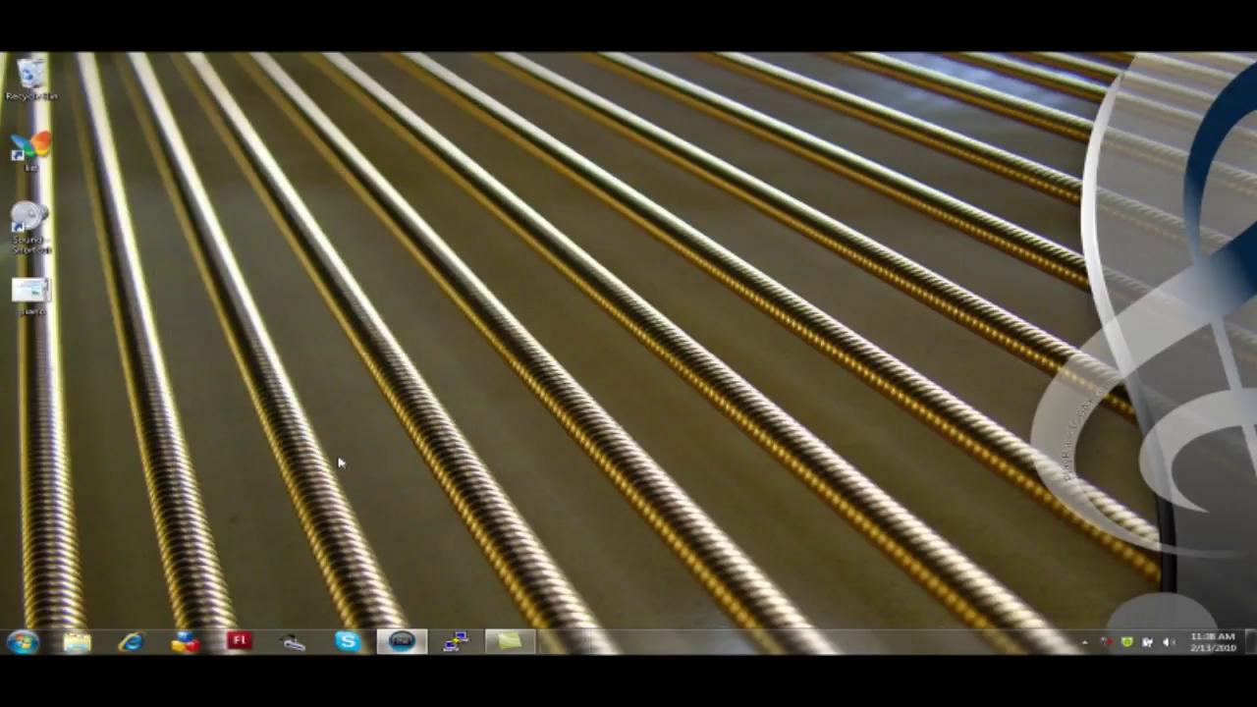